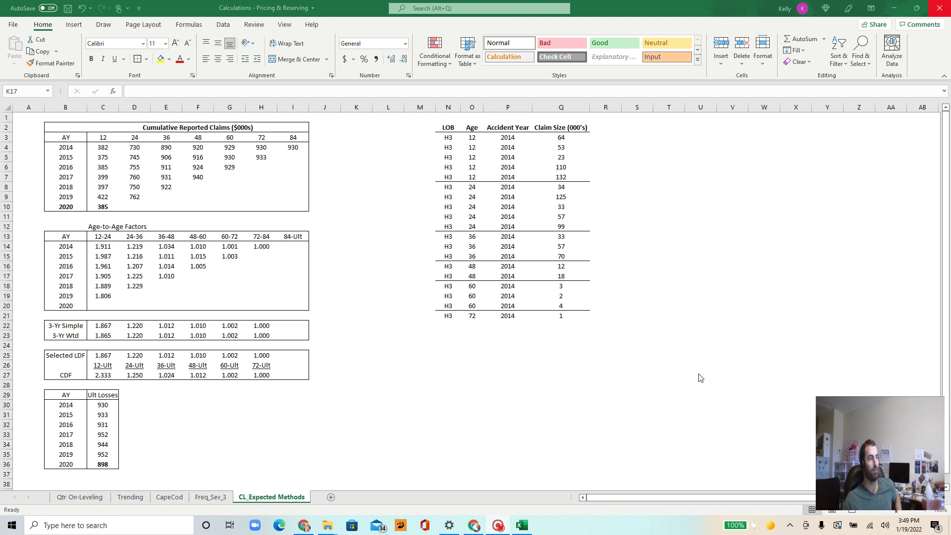
Zoom in on the sheet and select the Cumulative Reported Claims triangle B2:I9.
left_click(369, 345)
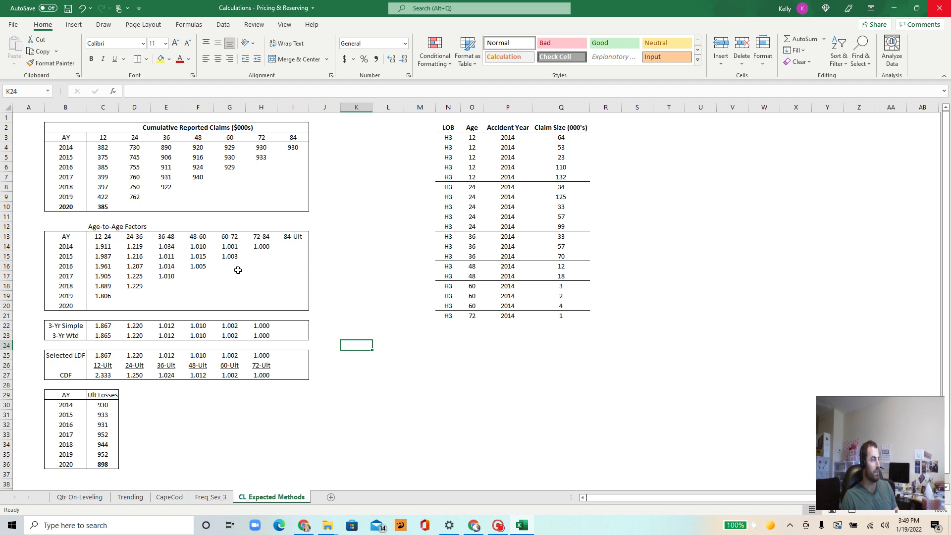
scroll(237, 271, "up", 1)
scroll(238, 271, "up", 1)
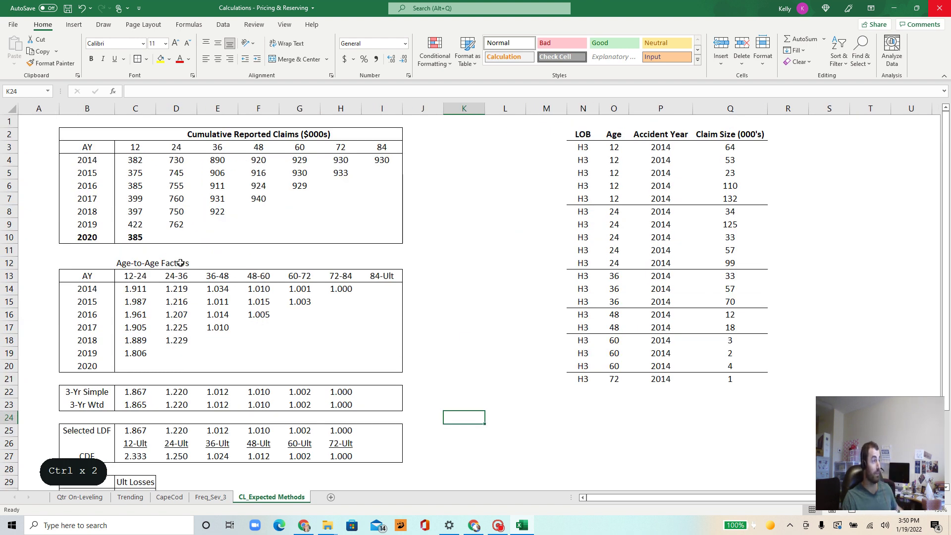
left_click_drag(72, 140, 405, 246)
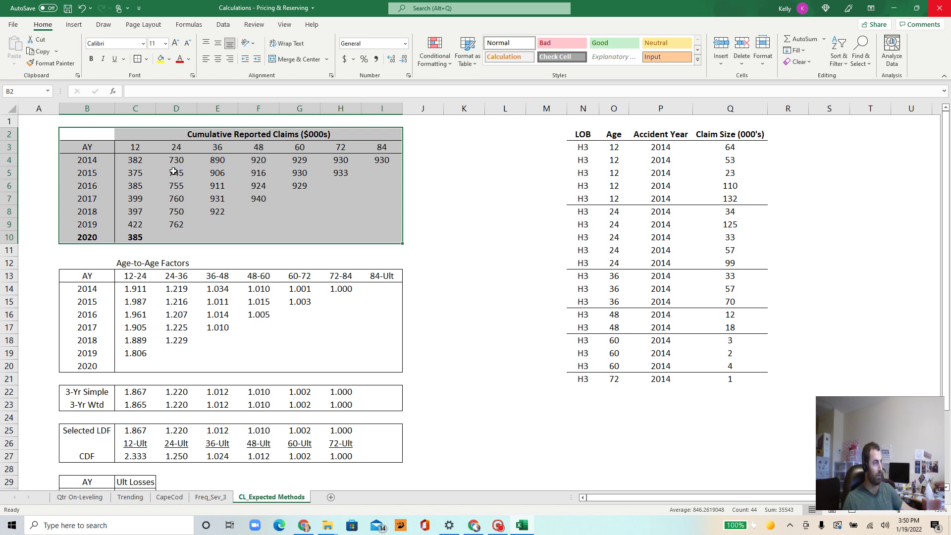
left_click(137, 160)
left_click_drag(137, 160, 381, 237)
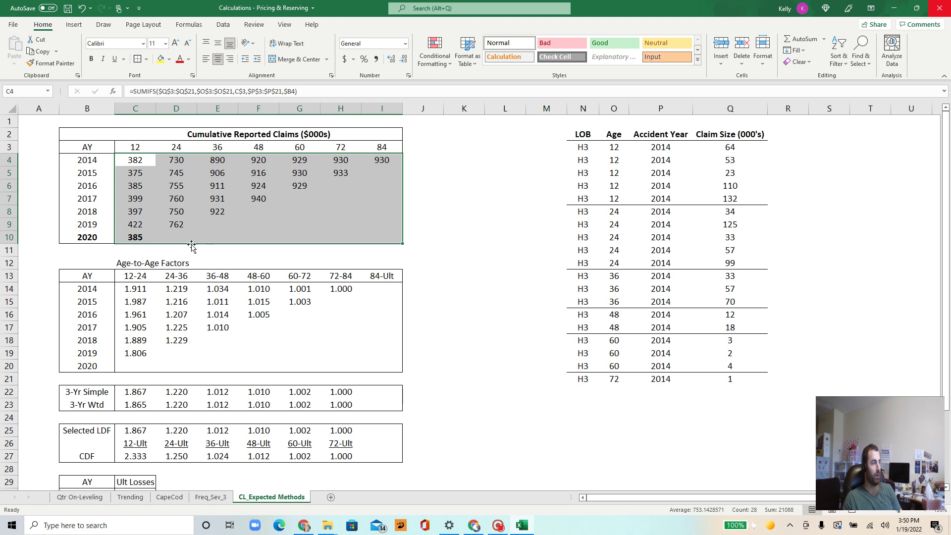
left_click_drag(174, 238, 389, 235)
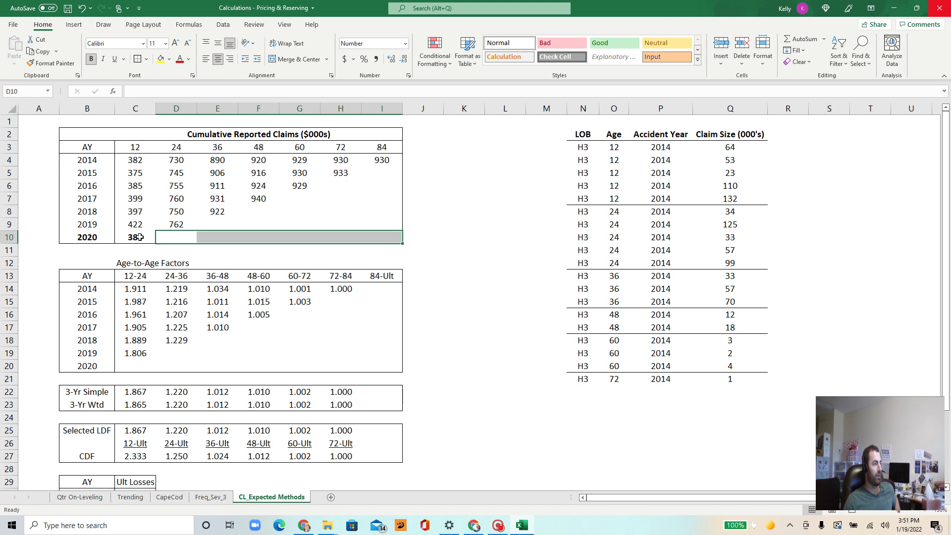
left_click(91, 238)
left_click(138, 237)
left_click(136, 148)
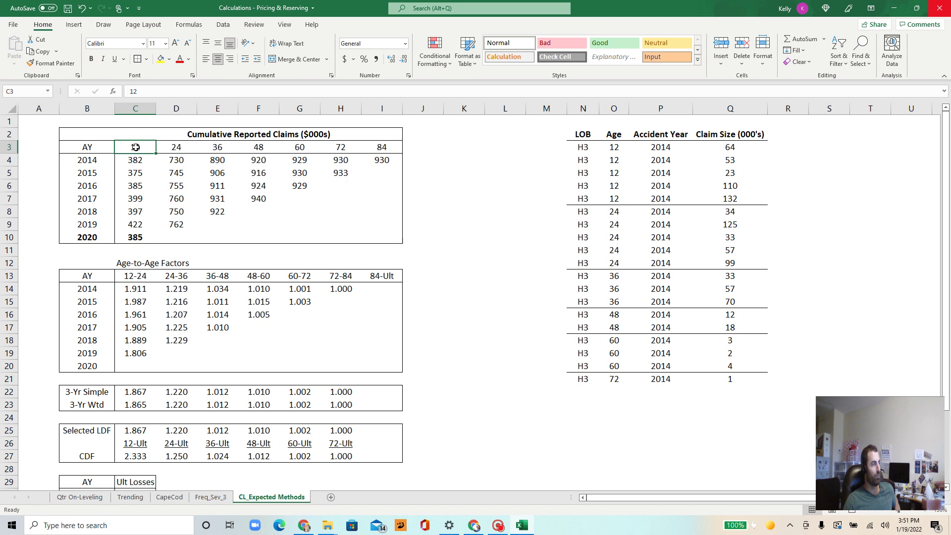
left_click(140, 239)
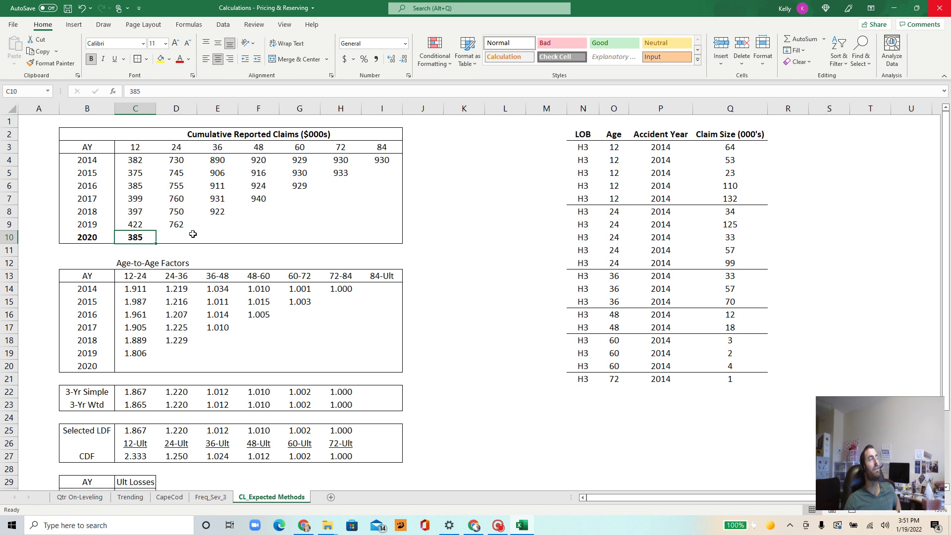
left_click(85, 148)
left_click(88, 237)
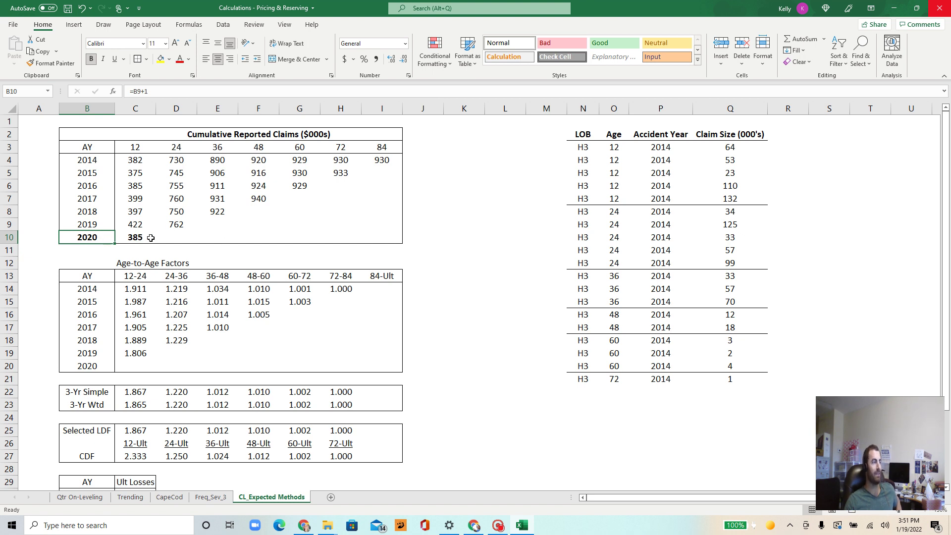
left_click(382, 236)
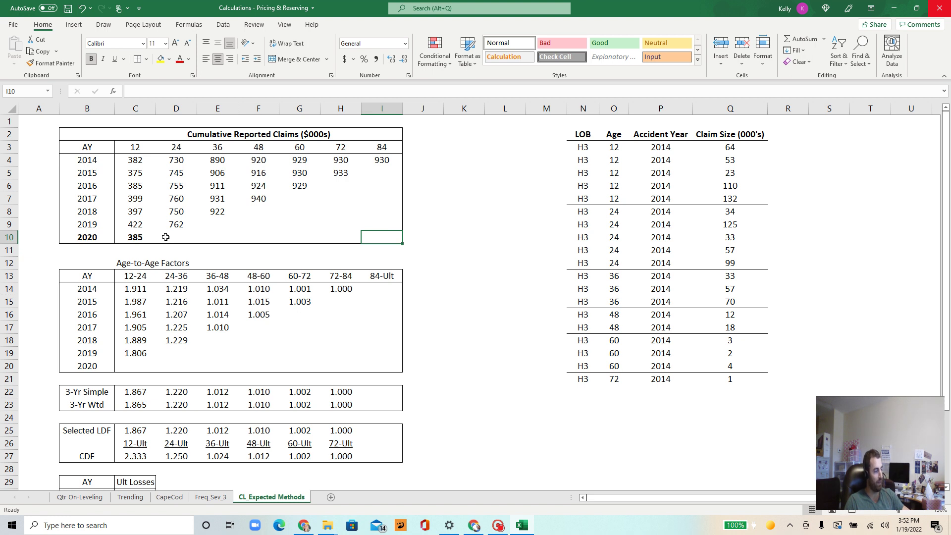
left_click_drag(166, 237, 398, 240)
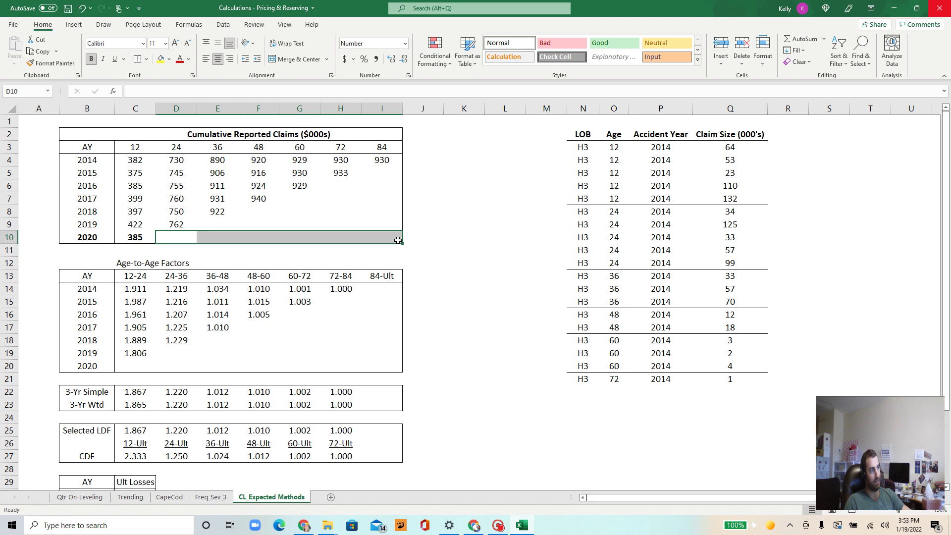
left_click(140, 238)
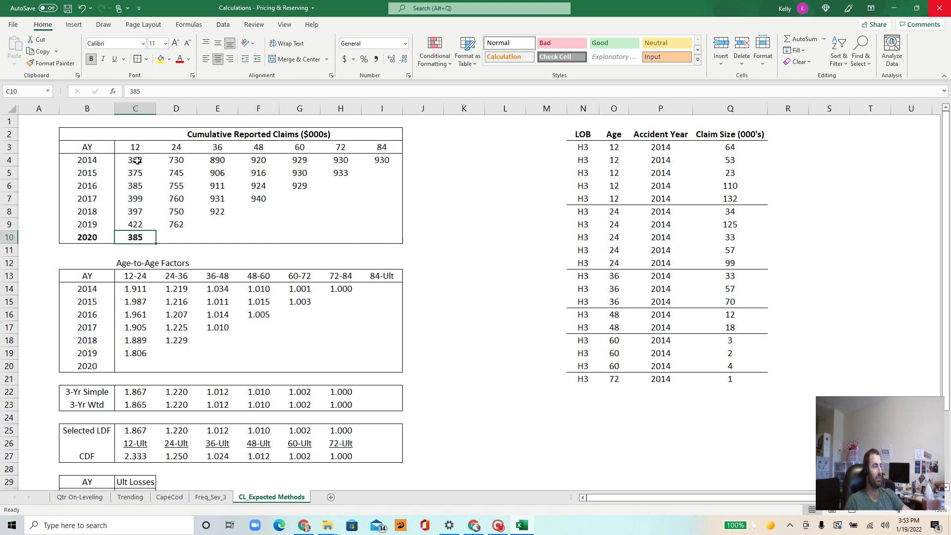
left_click_drag(136, 161, 132, 235)
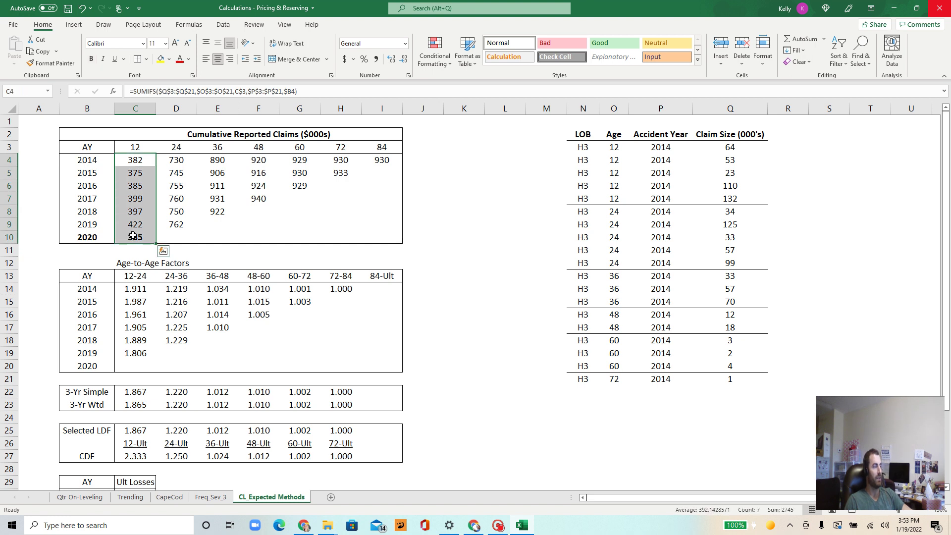
left_click(394, 234)
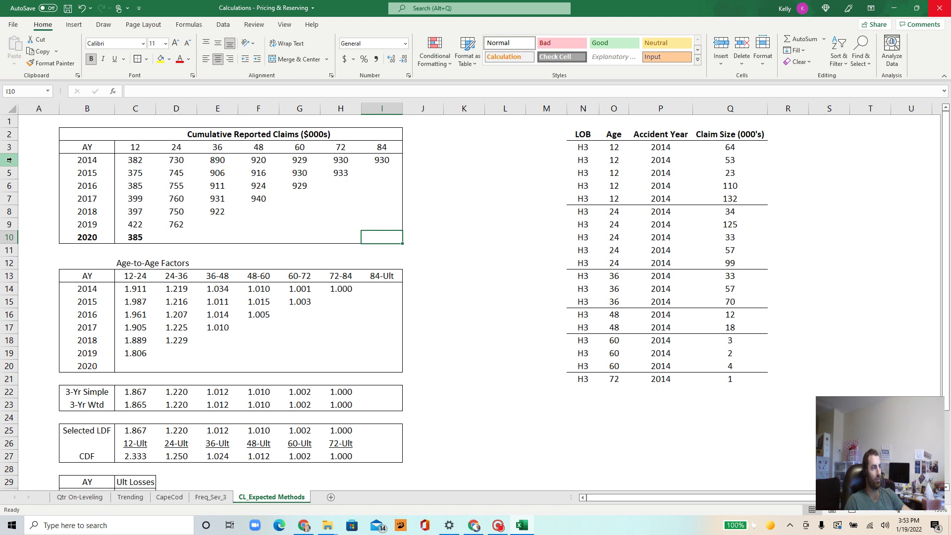
left_click_drag(70, 157, 375, 158)
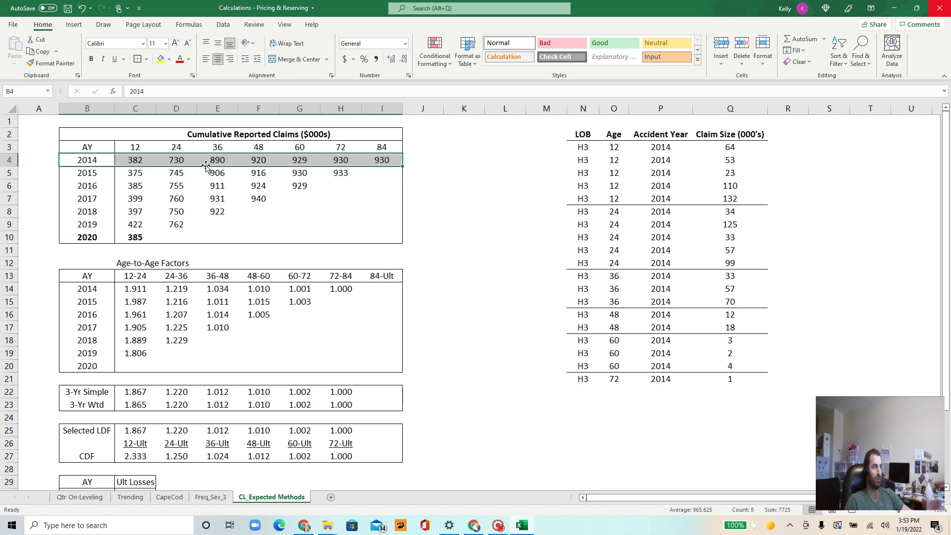
left_click(139, 159)
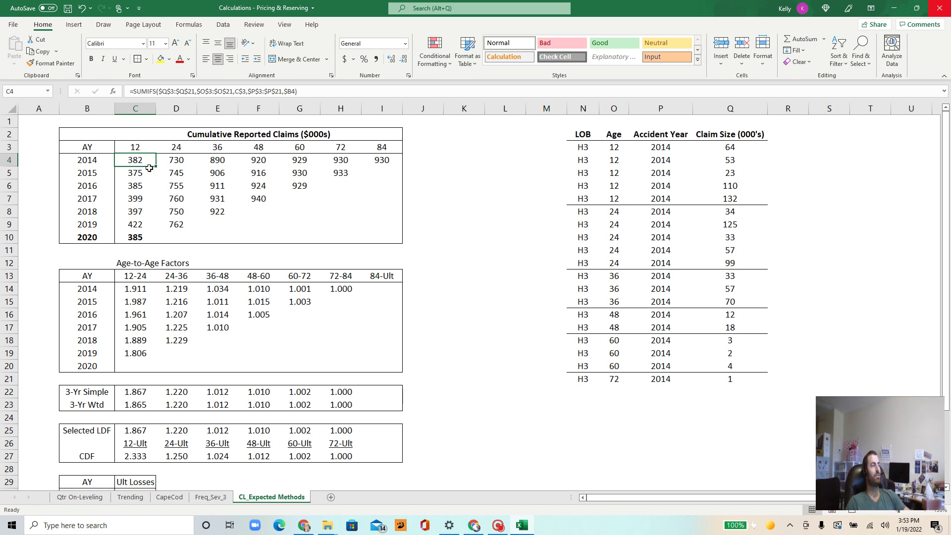
left_click(179, 159)
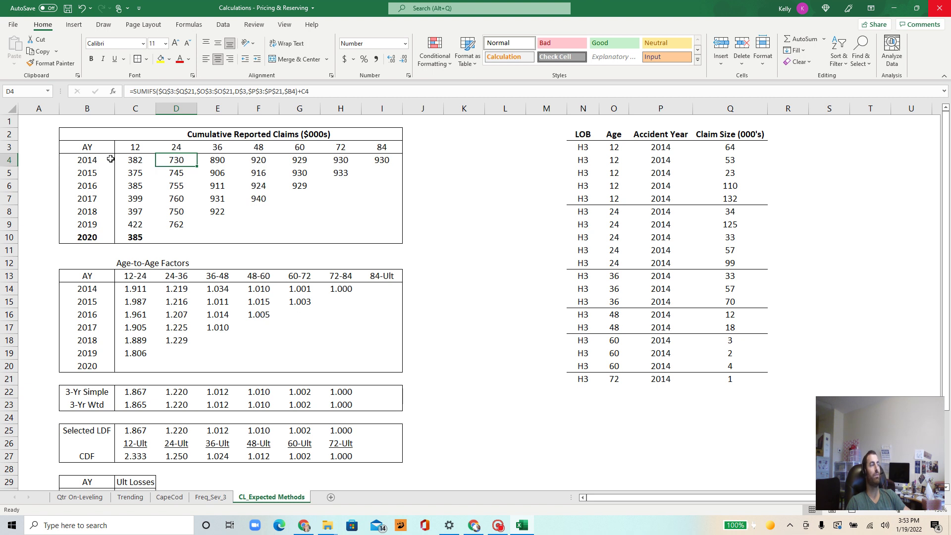
left_click(385, 160)
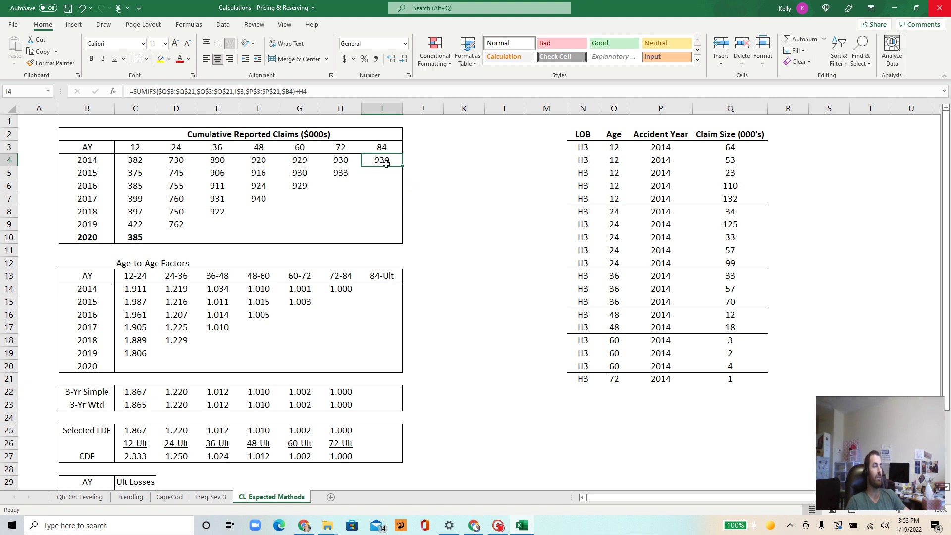
left_click(344, 161)
left_click(371, 160)
left_click(346, 161)
left_click(387, 161)
left_click(343, 160)
left_click(385, 162)
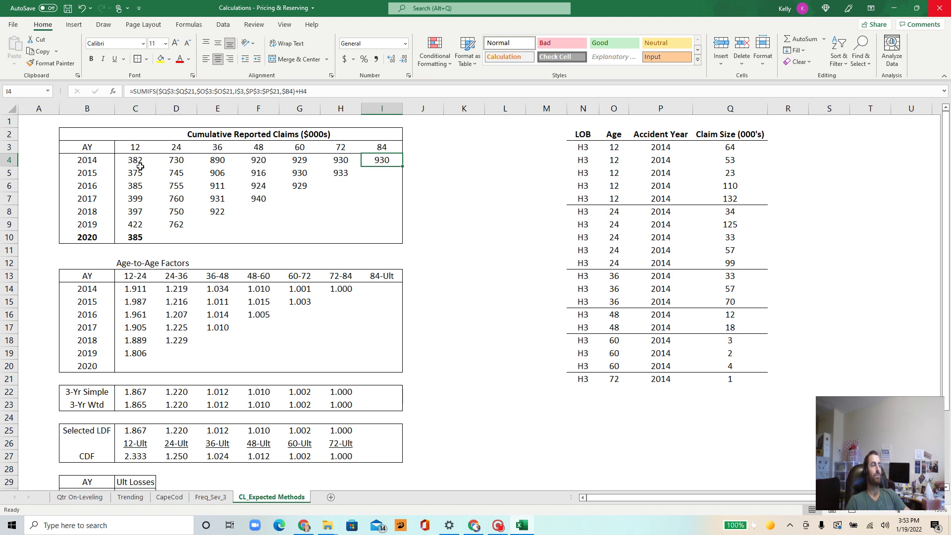
left_click(140, 238)
left_click(386, 237)
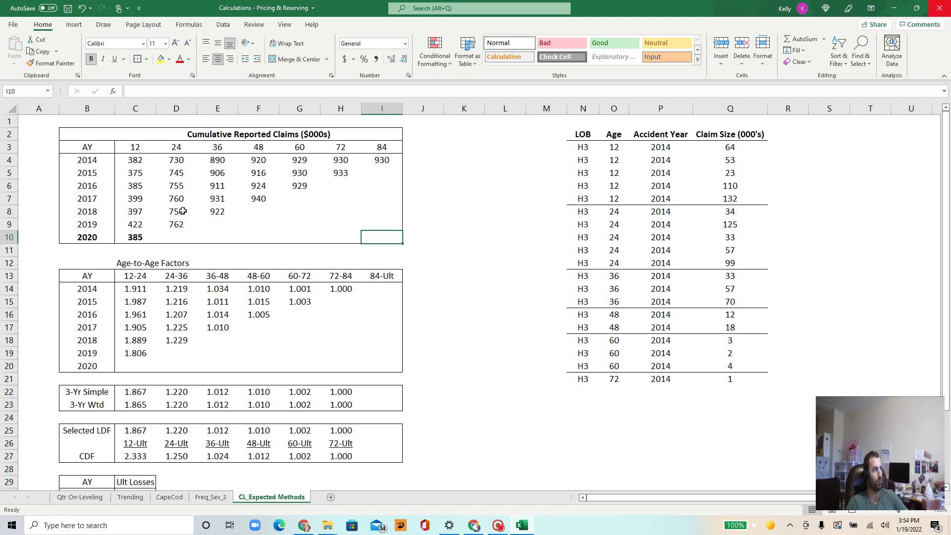
left_click_drag(98, 139, 386, 233)
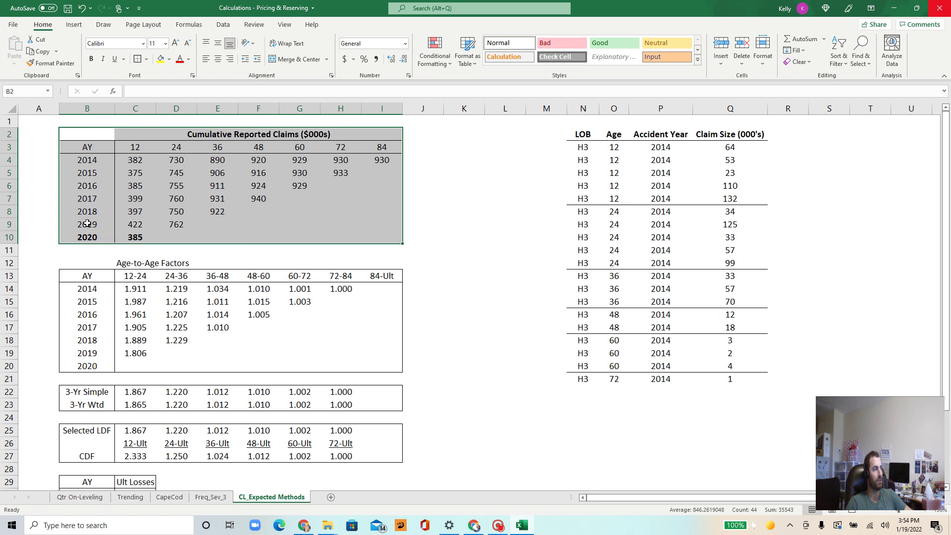
left_click(177, 223)
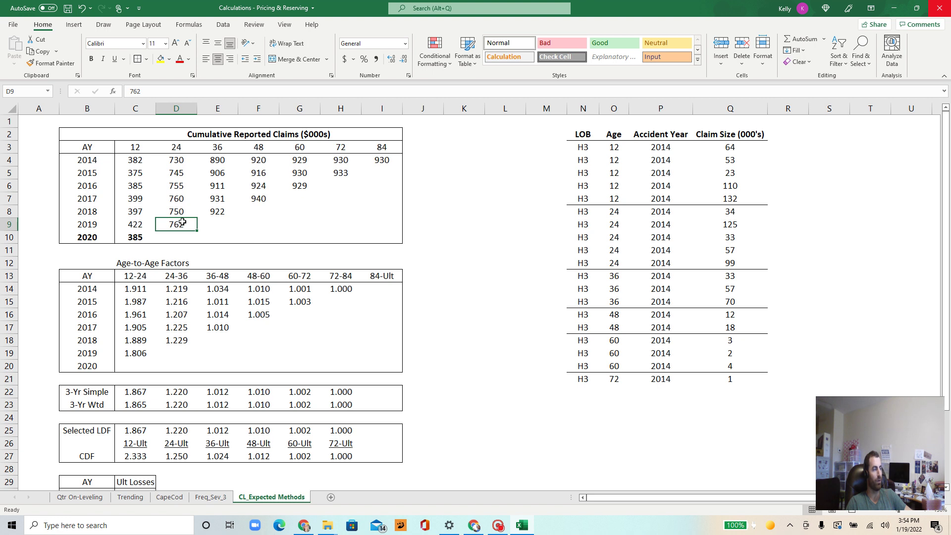
left_click(102, 225)
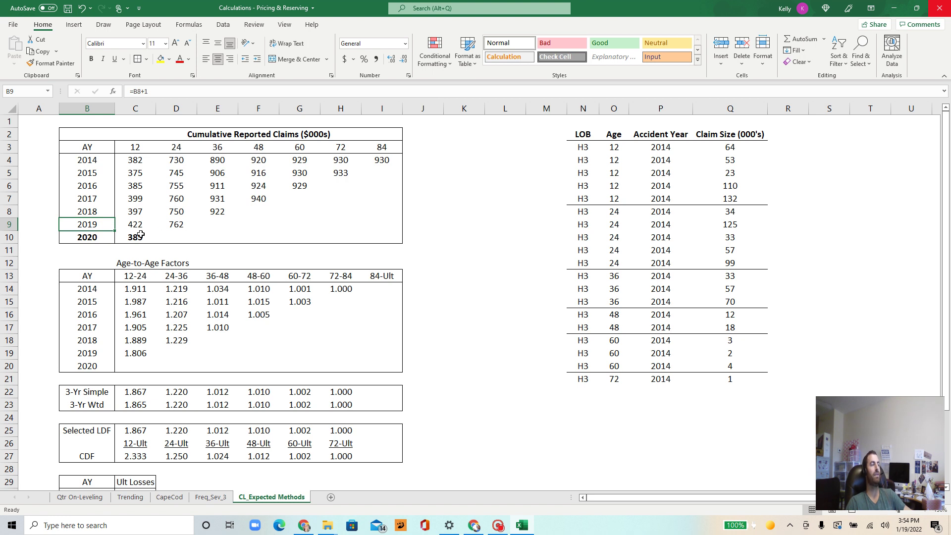
left_click_drag(142, 224, 193, 232)
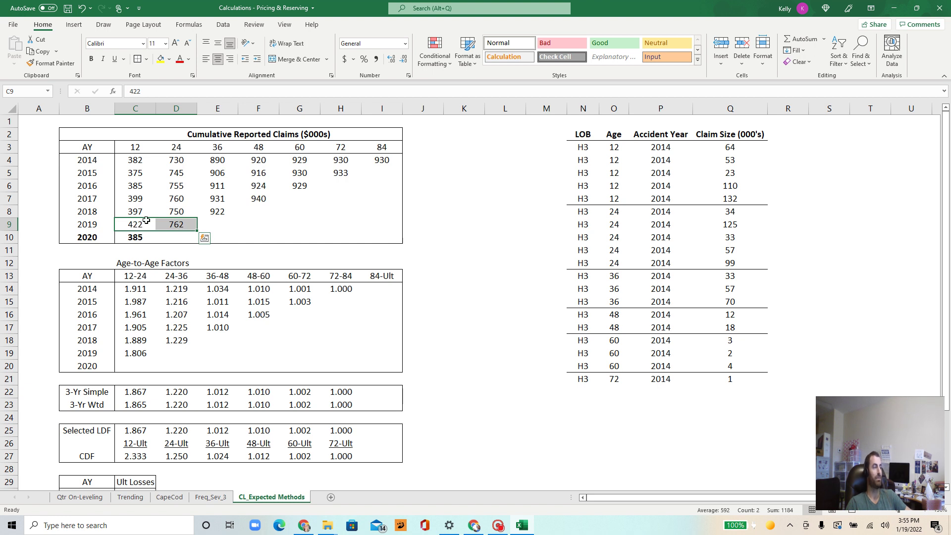
left_click(98, 227)
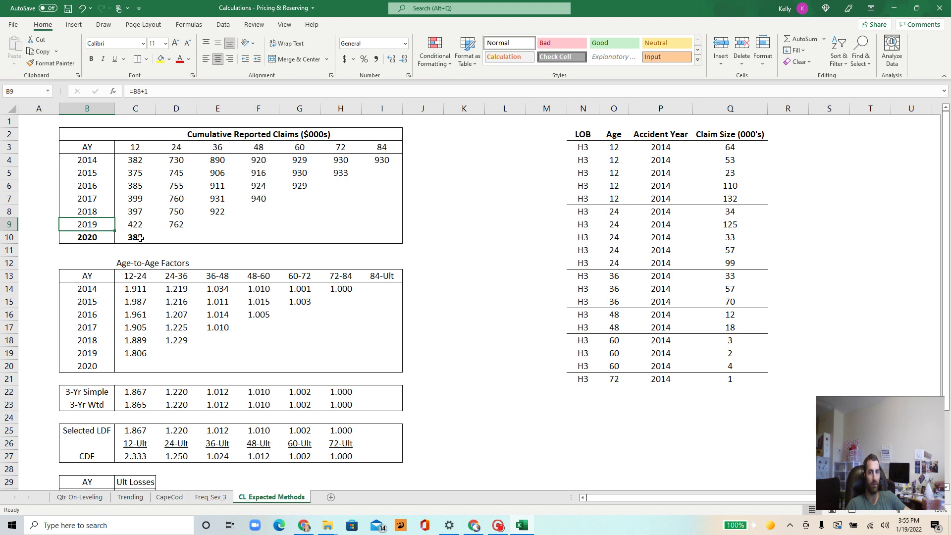
left_click(140, 238)
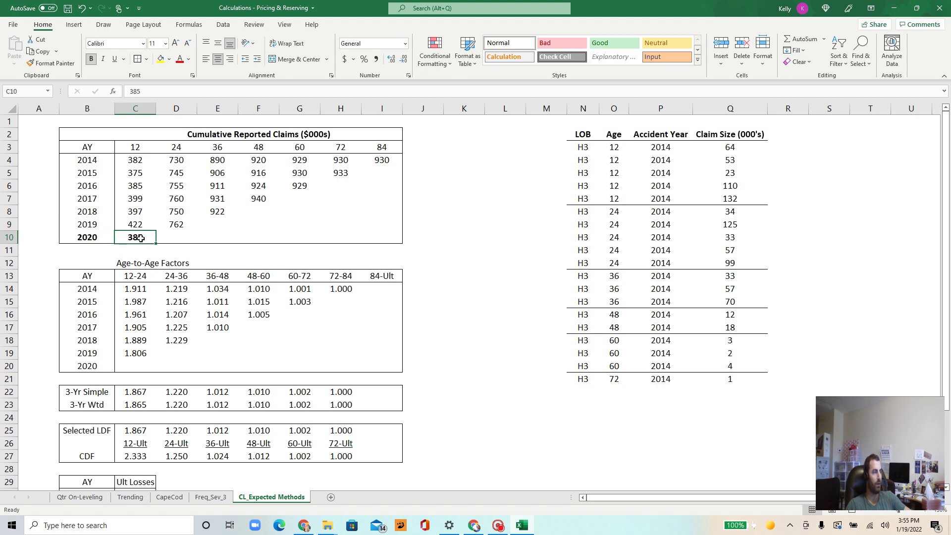
left_click(176, 225)
left_click(216, 213)
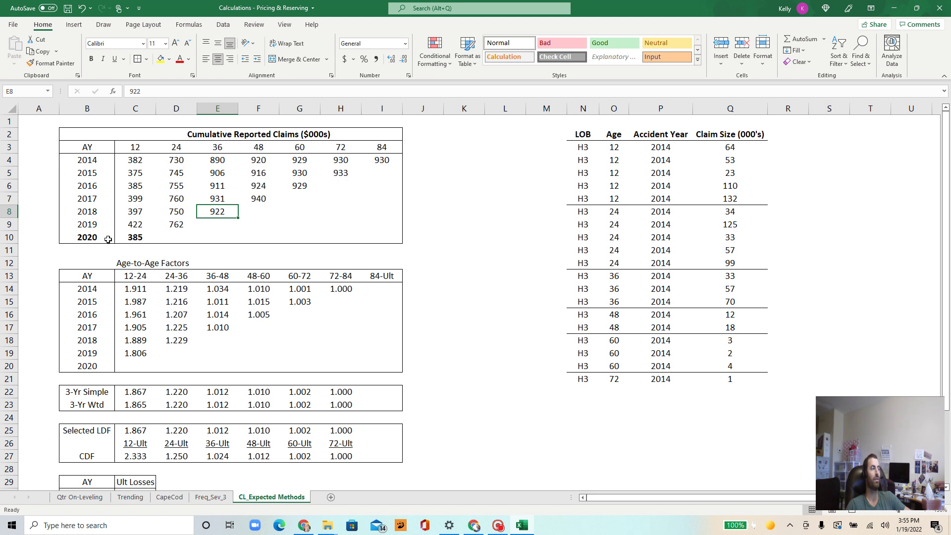
left_click(173, 225)
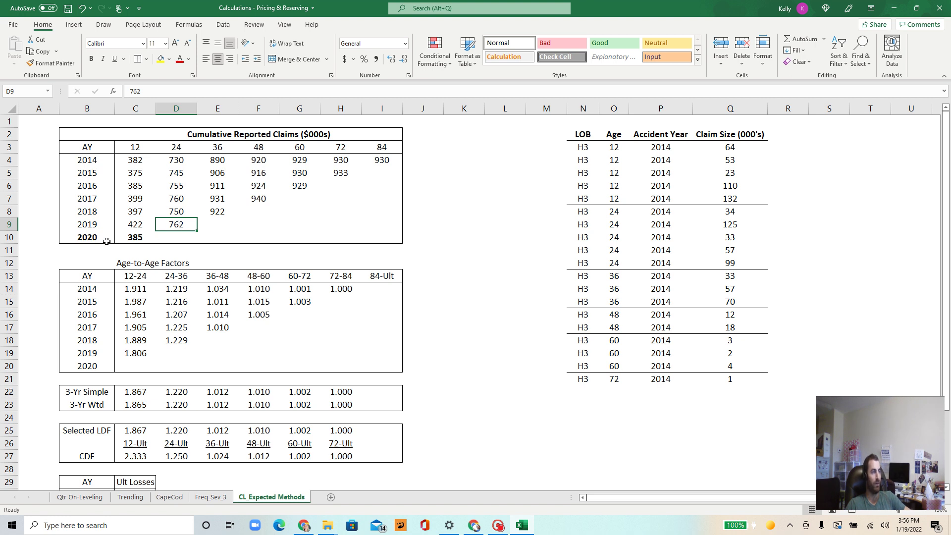
left_click(215, 211)
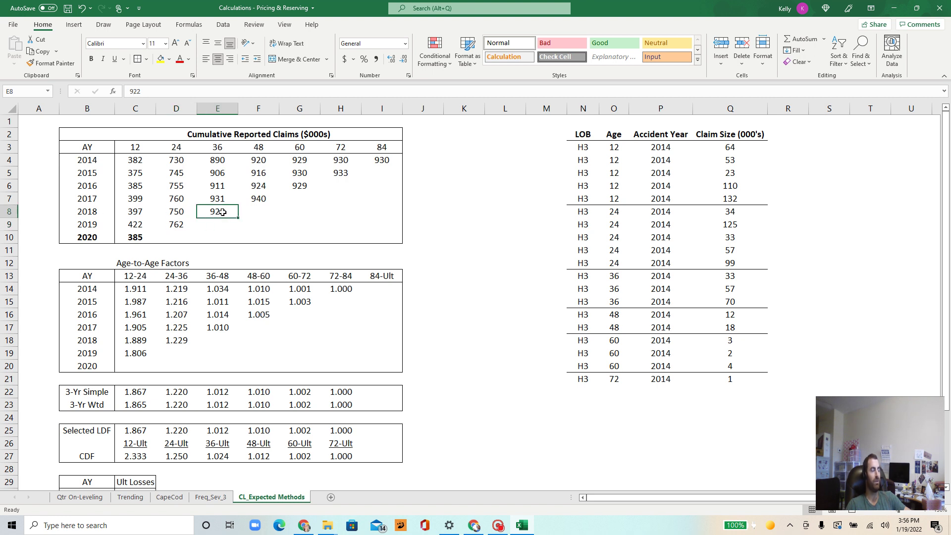
left_click(258, 198)
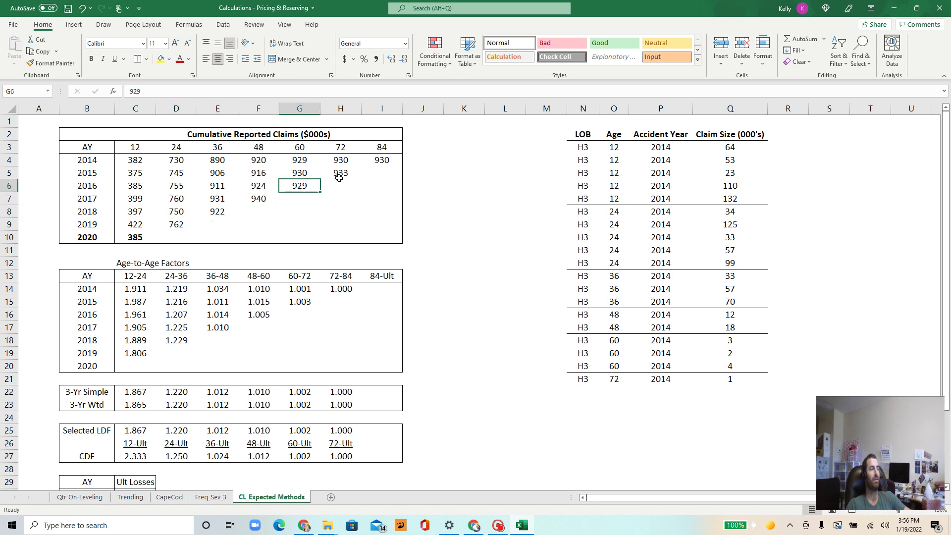
left_click(345, 176)
left_click(381, 161)
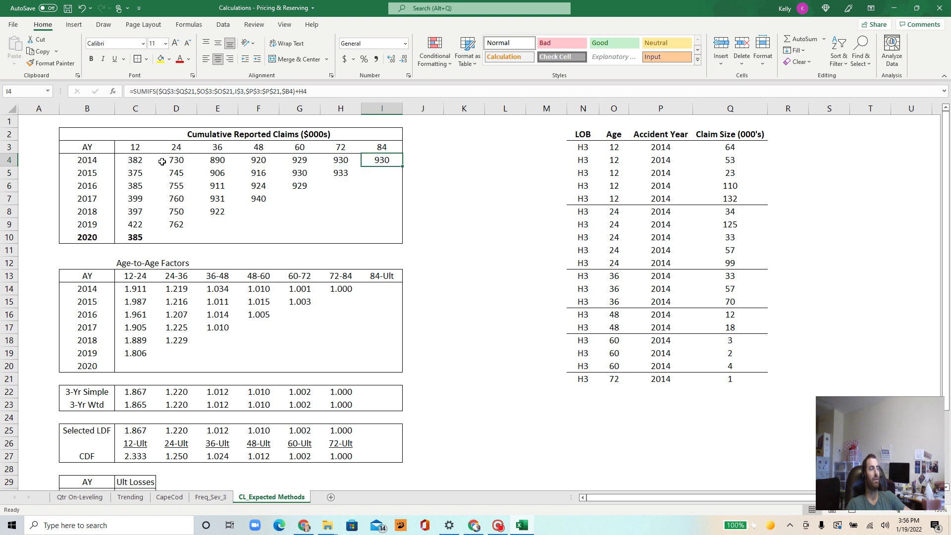
left_click_drag(143, 159, 379, 223)
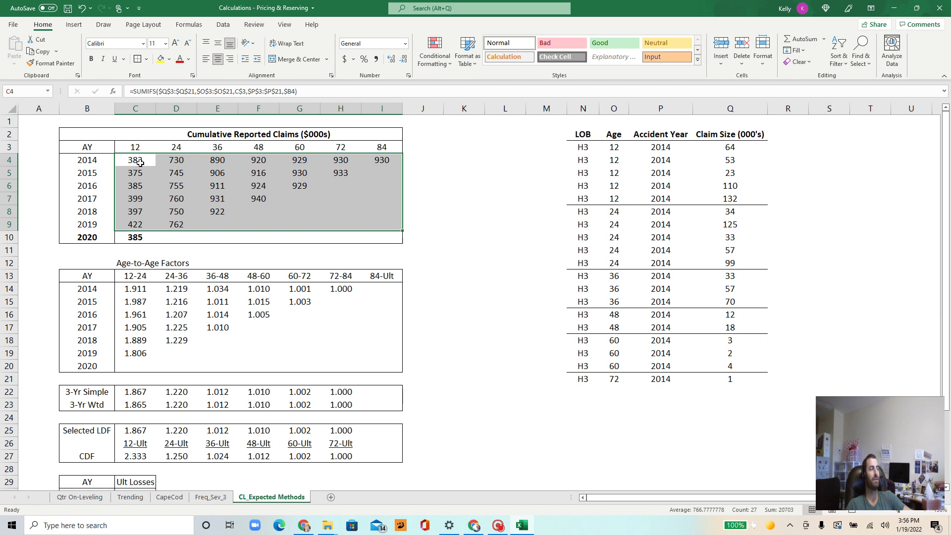